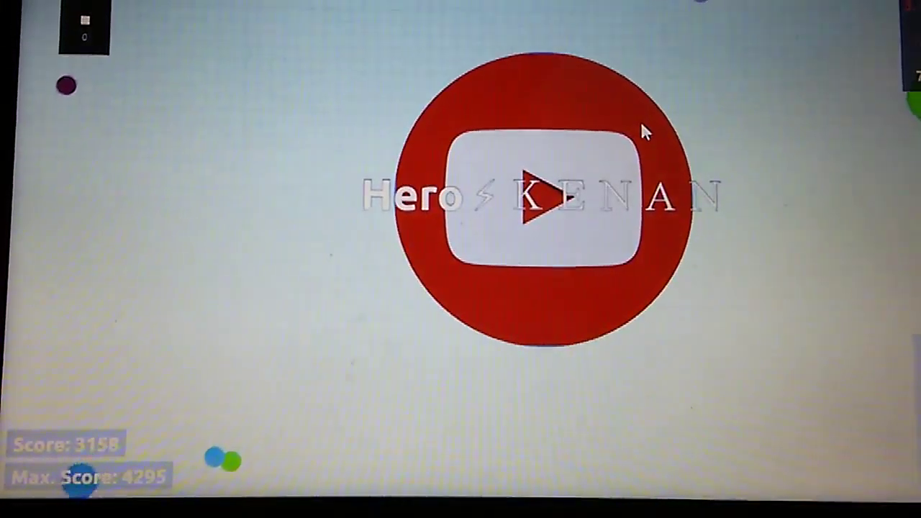
# Split the red Hero KENAN cell twice, then twice again into many small cells.
pyautogui.press('space')
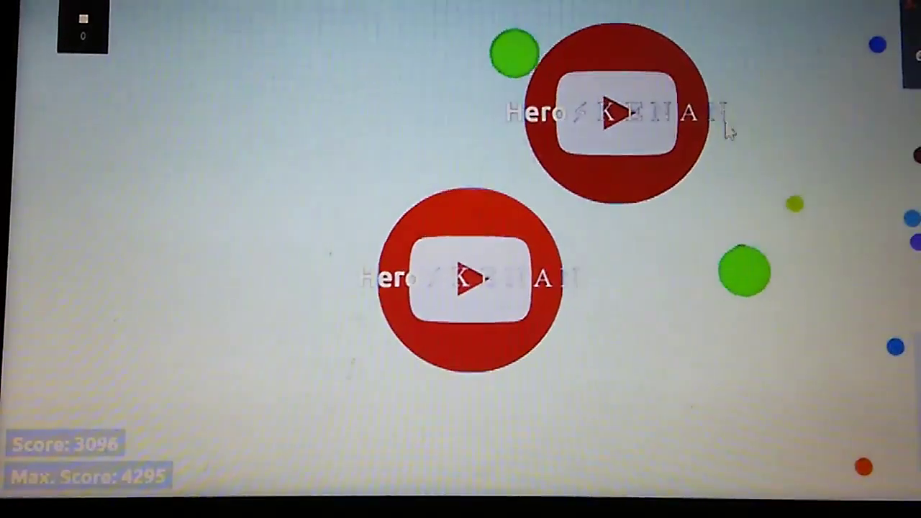
pyautogui.press('space')
pyautogui.press('space')
pyautogui.press('space')
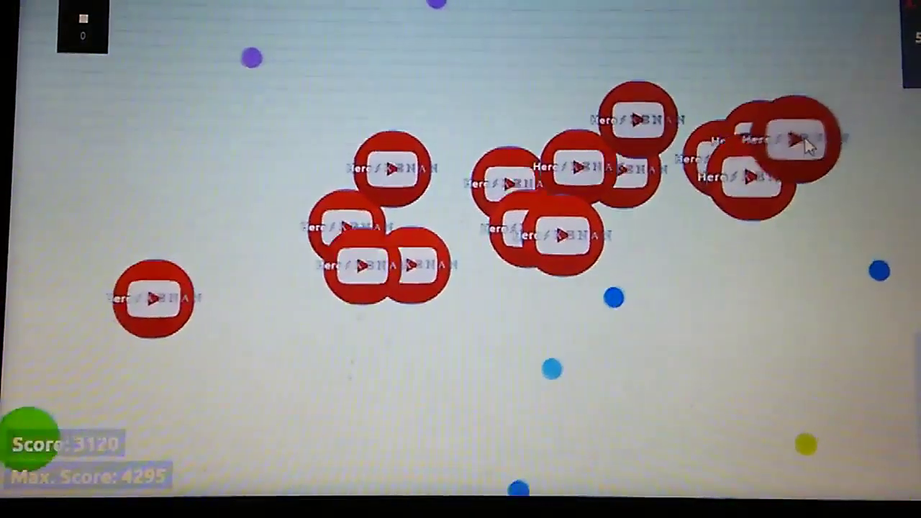
pyautogui.scroll(-5, 809, 140)
pyautogui.scroll(5, 676, 87)
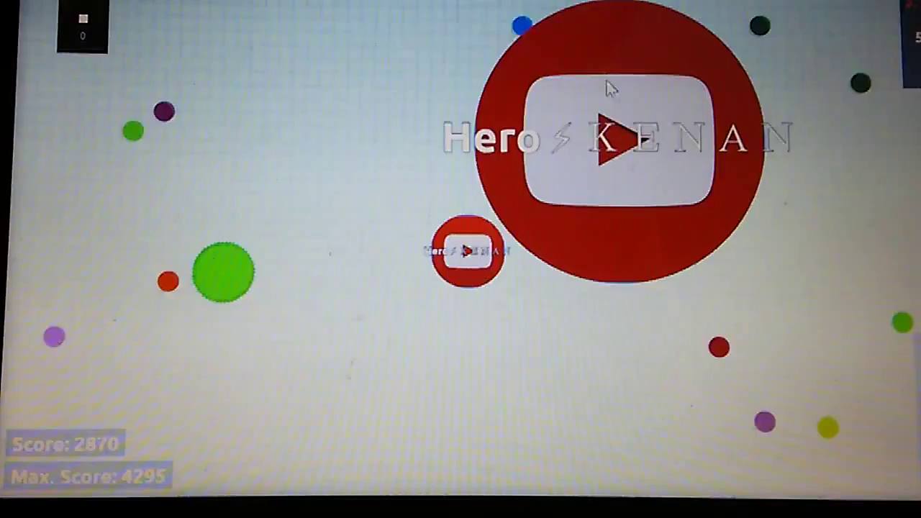
pyautogui.press('space')
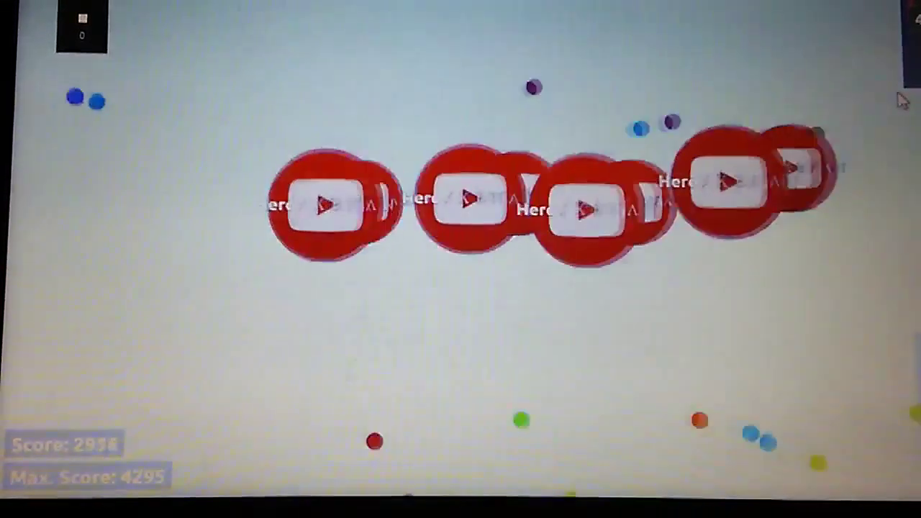
pyautogui.press('space')
pyautogui.press('space')
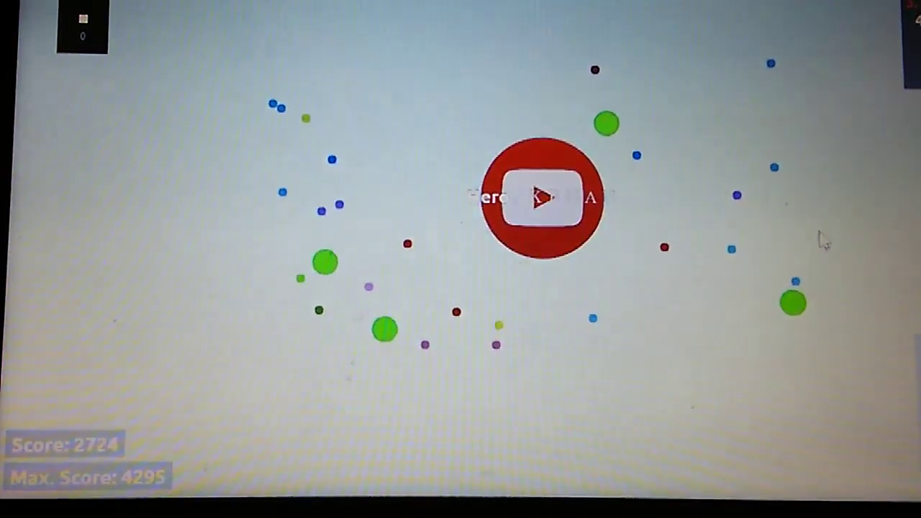
# Split the red cells toward pellets, then split the three red cells into smaller ones.
pyautogui.press('space')
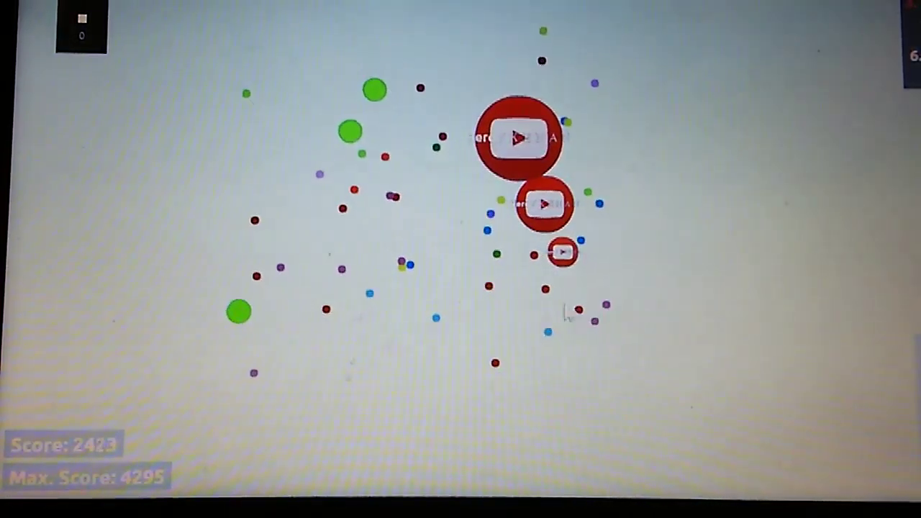
pyautogui.press('space')
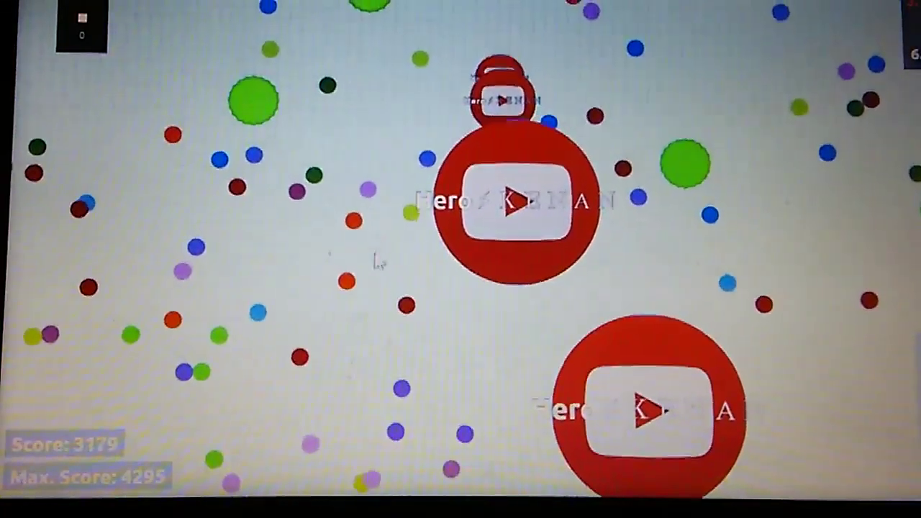
# Split the two red cells into four, then into many smaller pieces spread wide.
pyautogui.press('space')
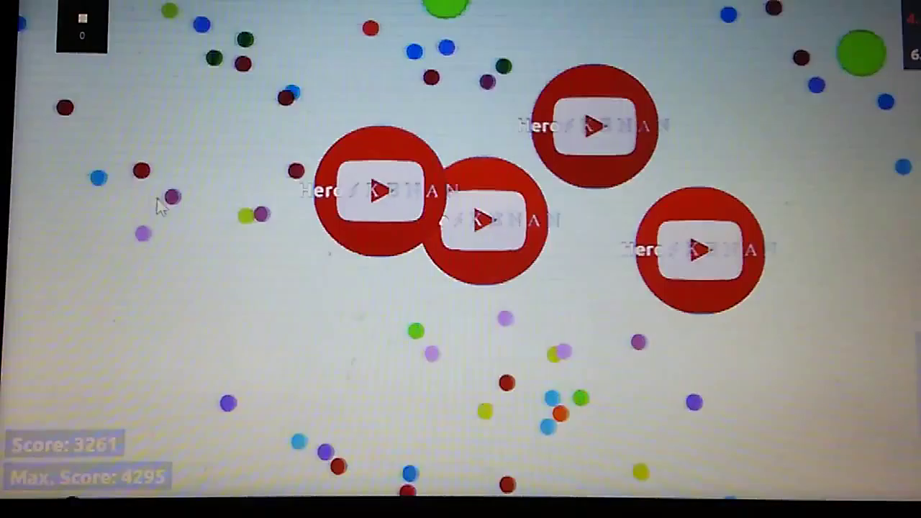
pyautogui.press('space')
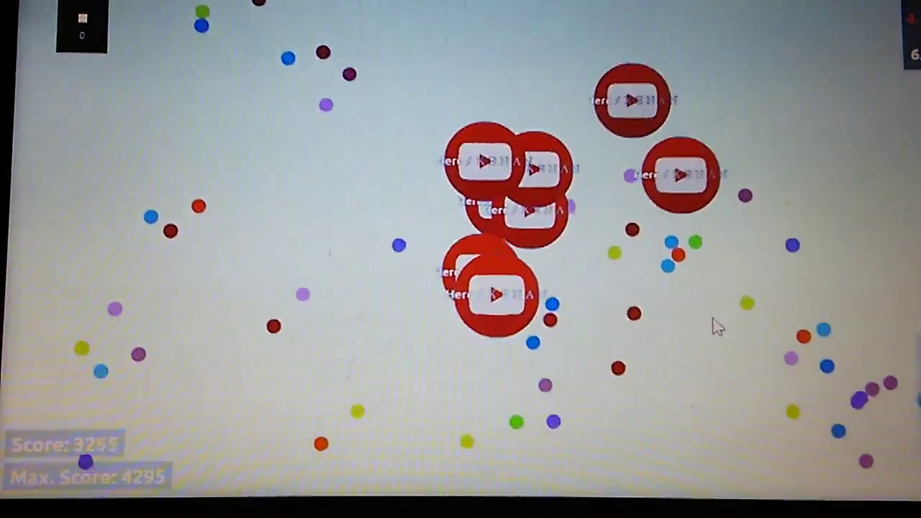
pyautogui.press('space')
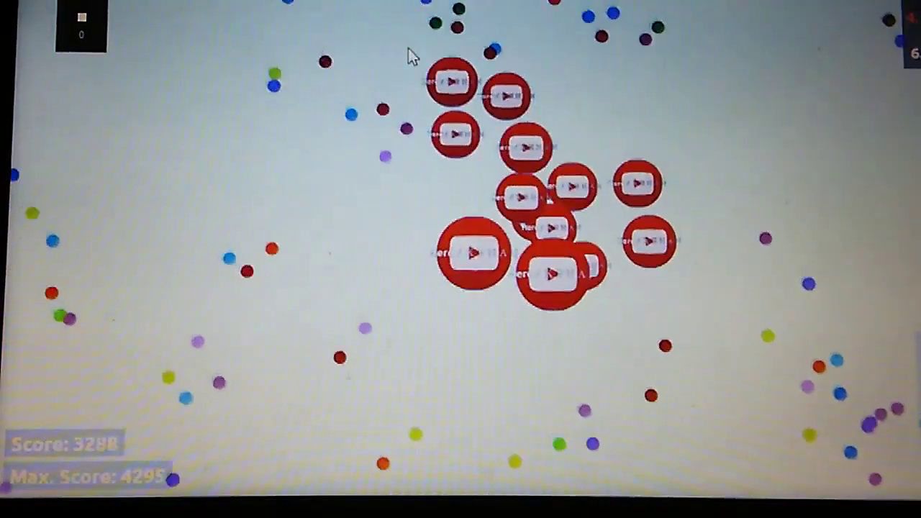
pyautogui.press('space')
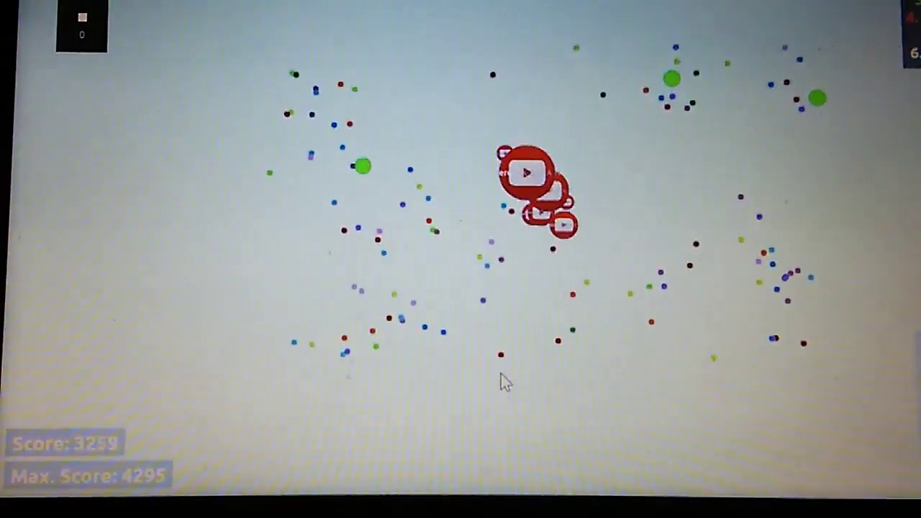
pyautogui.press('space')
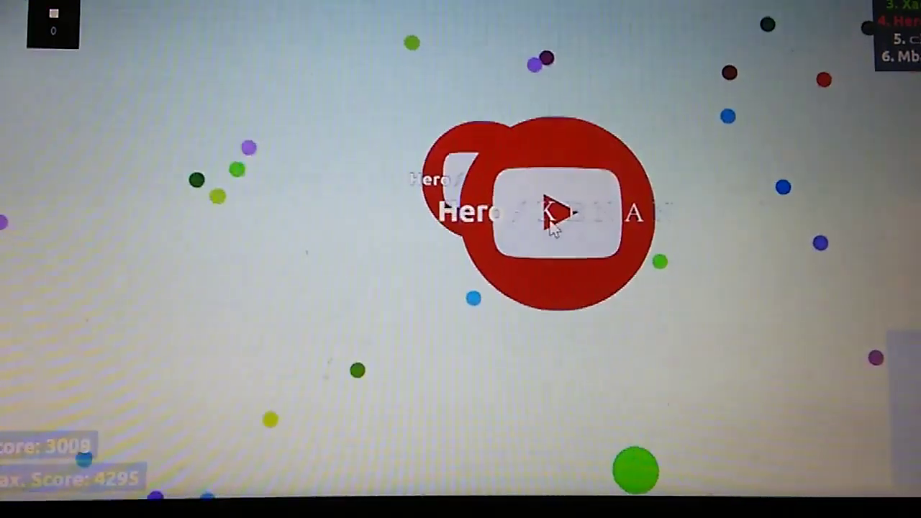
# Split the merged cell toward pellets, then into dozens of small cells.
pyautogui.press('space')
pyautogui.press('space')
pyautogui.press('space')
pyautogui.press('space')
pyautogui.press('space')
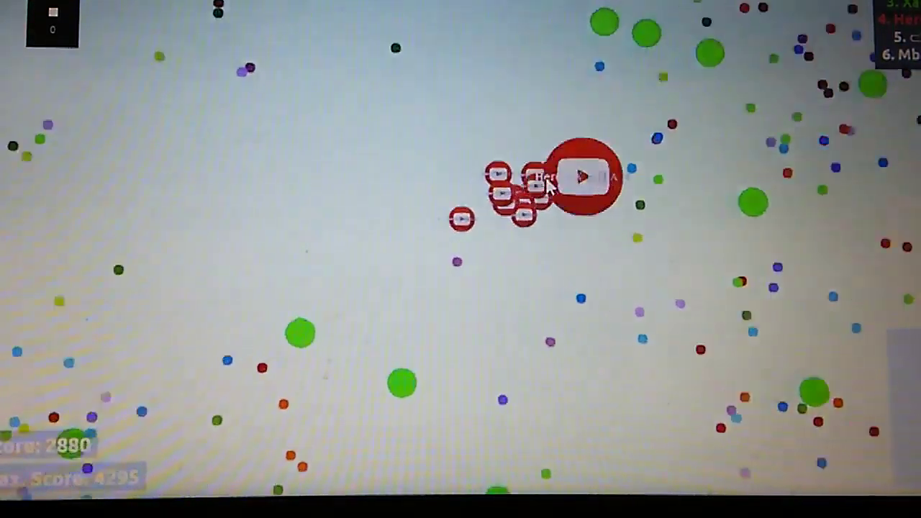
pyautogui.press('space')
pyautogui.press('space')
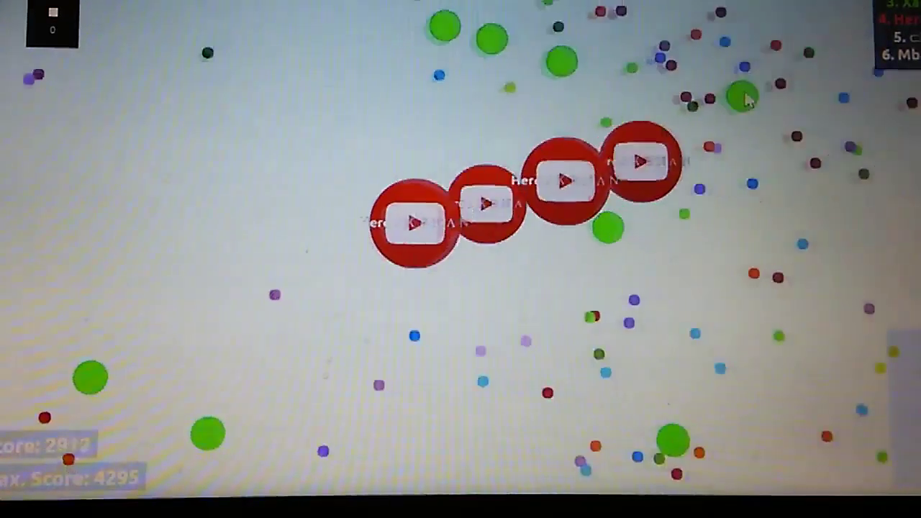
pyautogui.press('space')
pyautogui.press('space')
pyautogui.press('space')
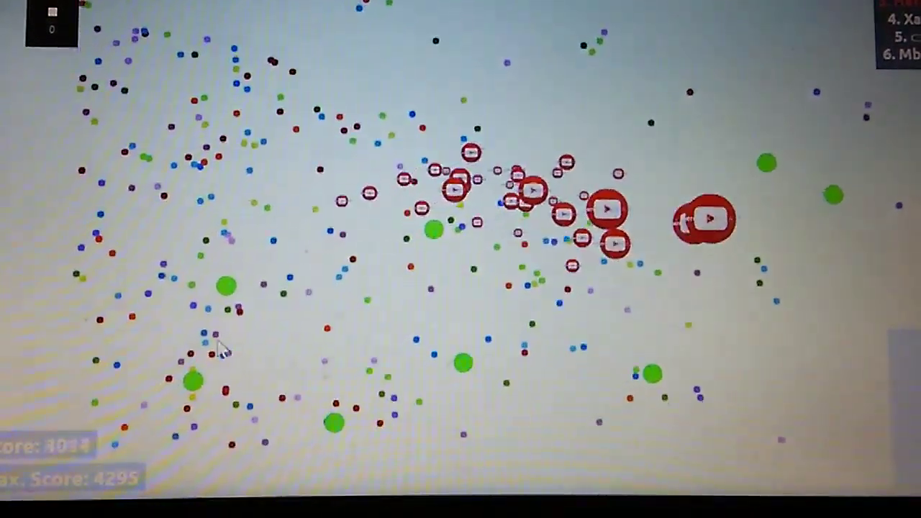
pyautogui.press('space')
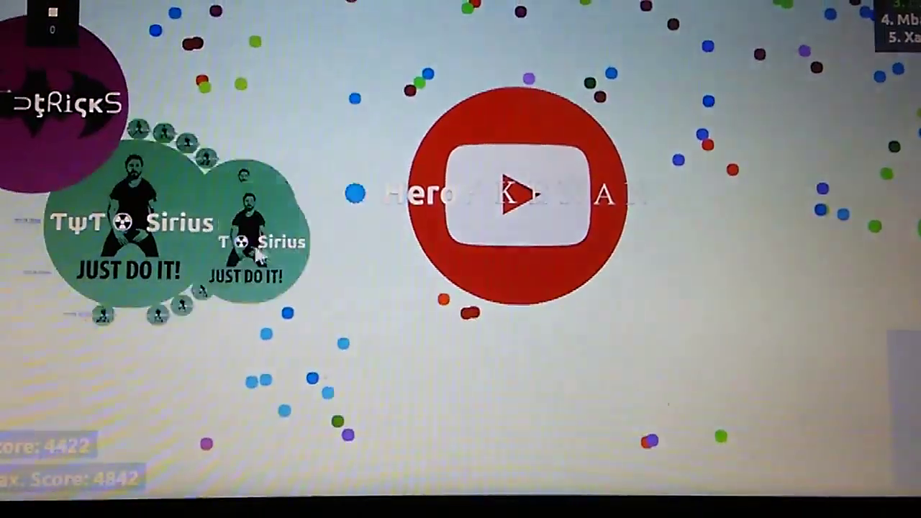
# Split onto the green Sirius cells, then split the red pieces into tiny cells.
pyautogui.press('space')
pyautogui.press('space')
pyautogui.press('space')
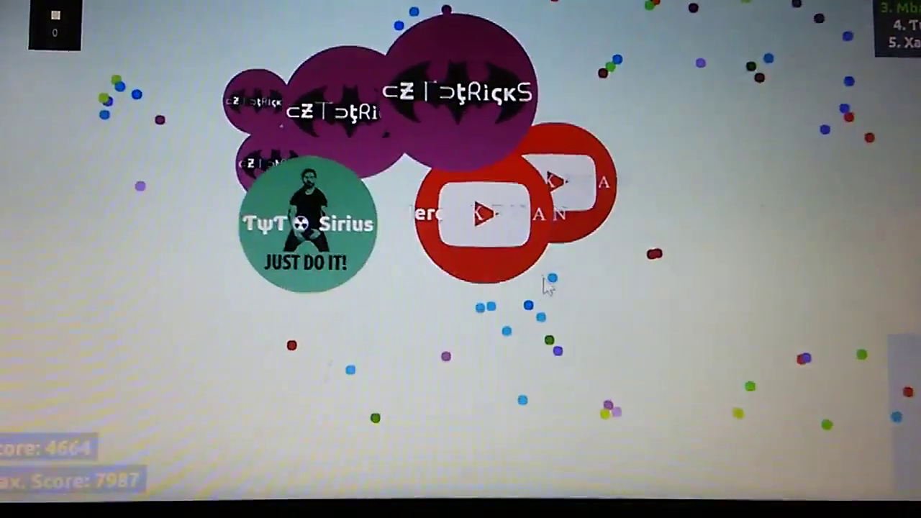
pyautogui.press('space')
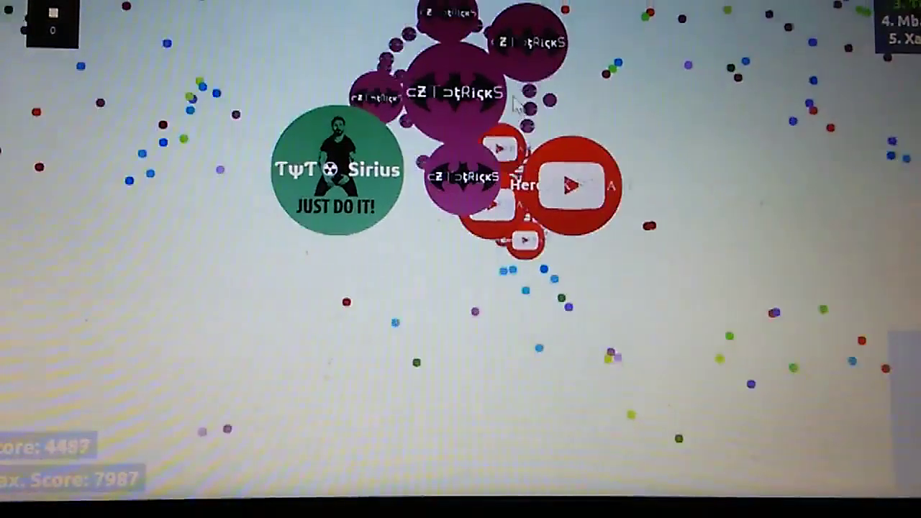
pyautogui.press('space')
pyautogui.press('space')
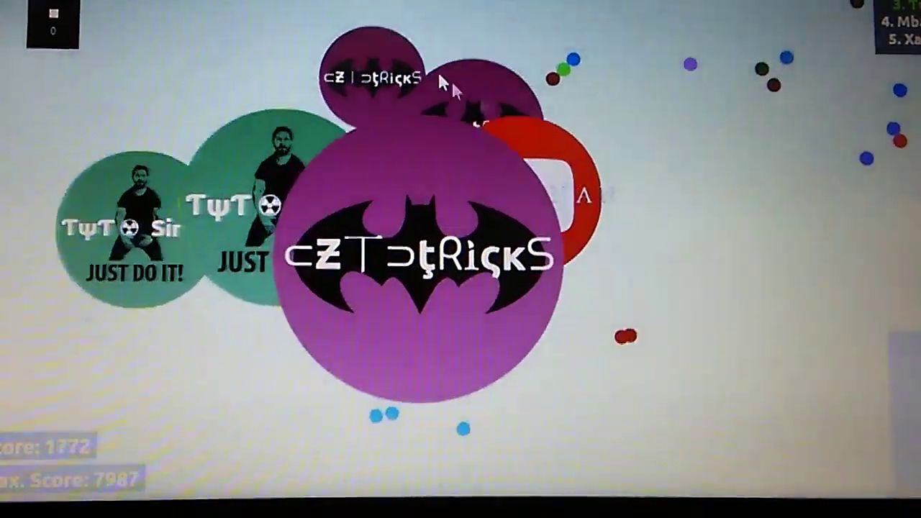
pyautogui.press('space')
pyautogui.press('space')
pyautogui.press('space')
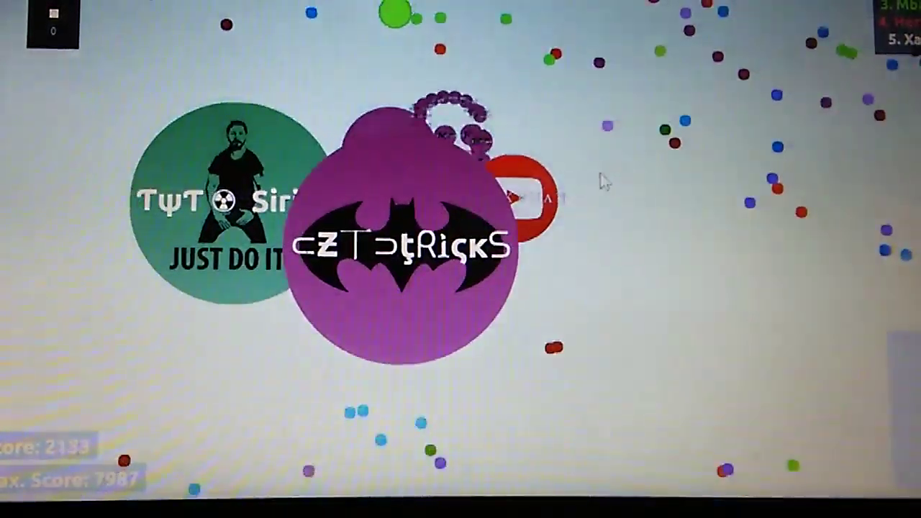